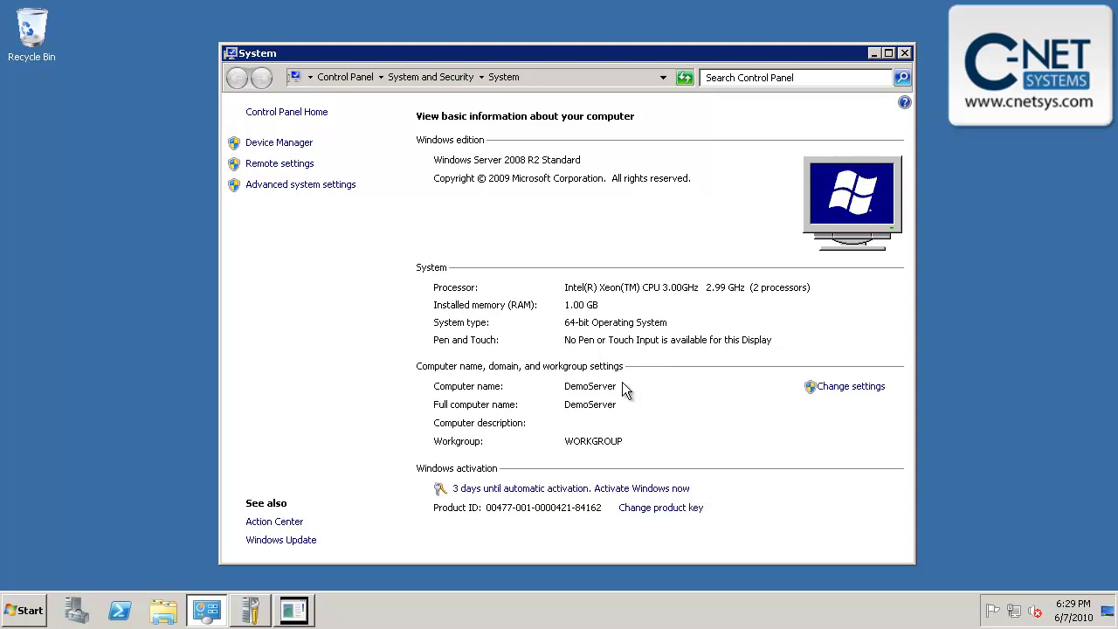
- Set the server's time zone to (UTC-05:00) Eastern Time (US & Canada) from the Initial Configuration Tasks
{"action": "left_click", "coordinate": [251, 611]}
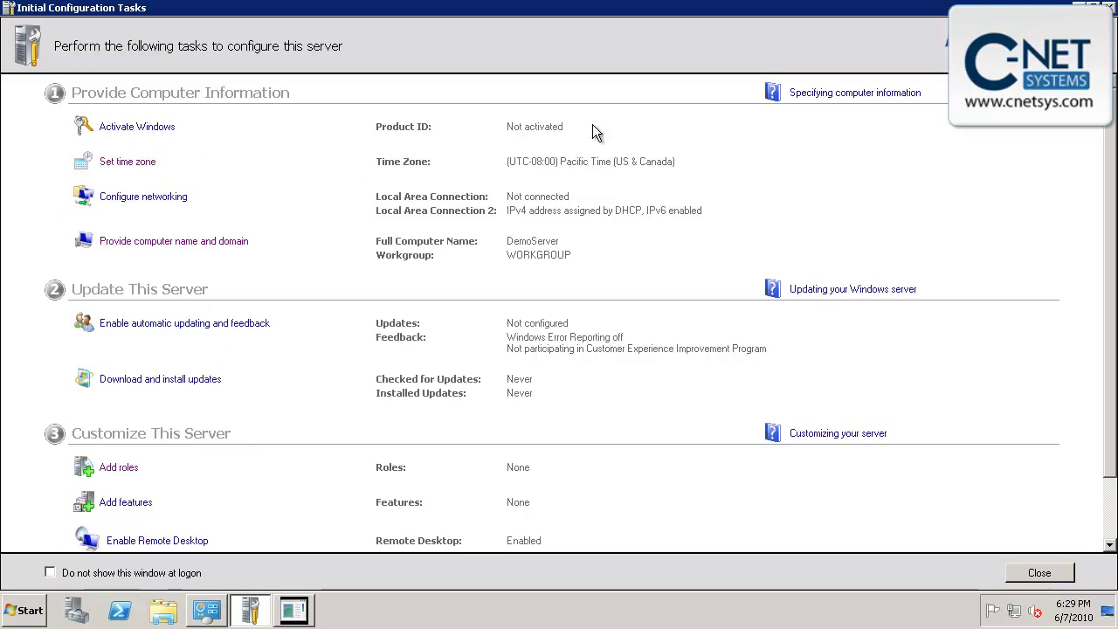
{"action": "left_click", "coordinate": [129, 166]}
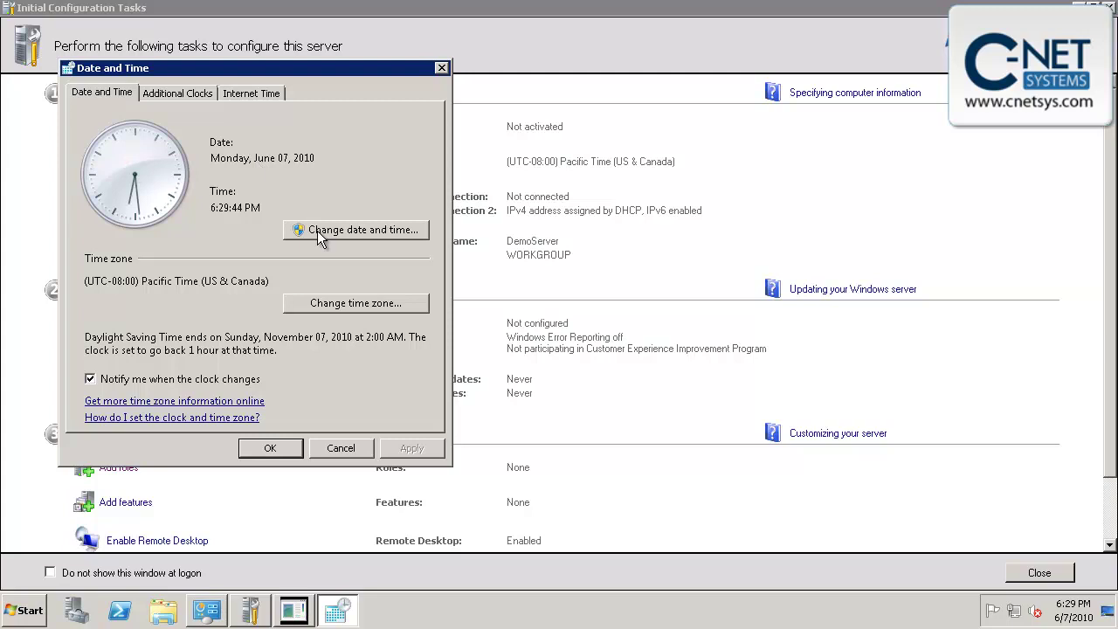
{"action": "left_click", "coordinate": [355, 304]}
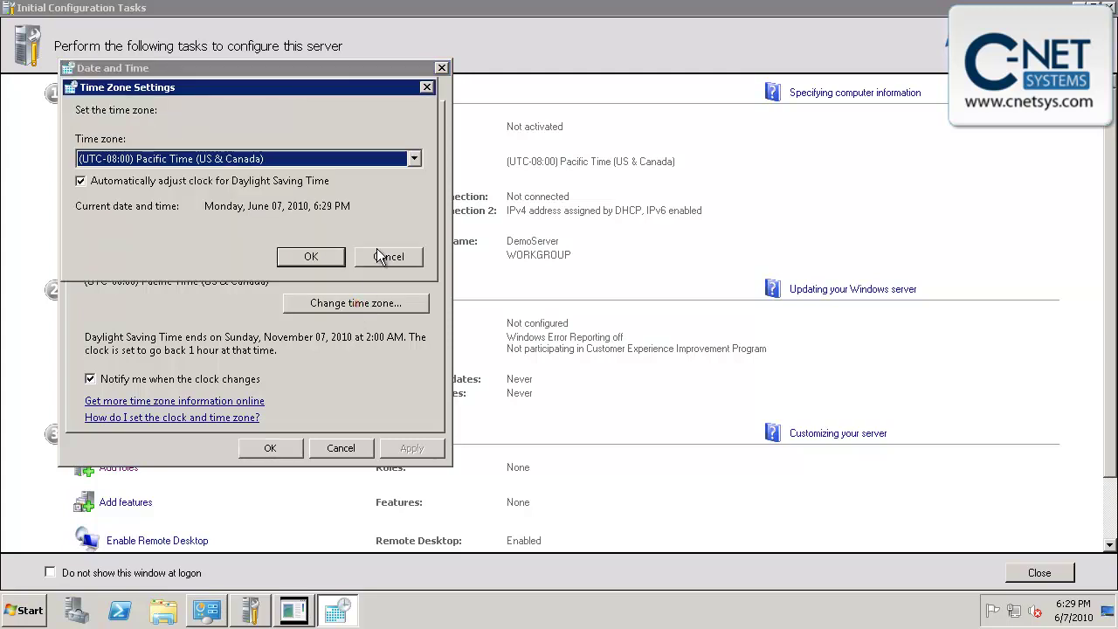
{"action": "left_click", "coordinate": [416, 161]}
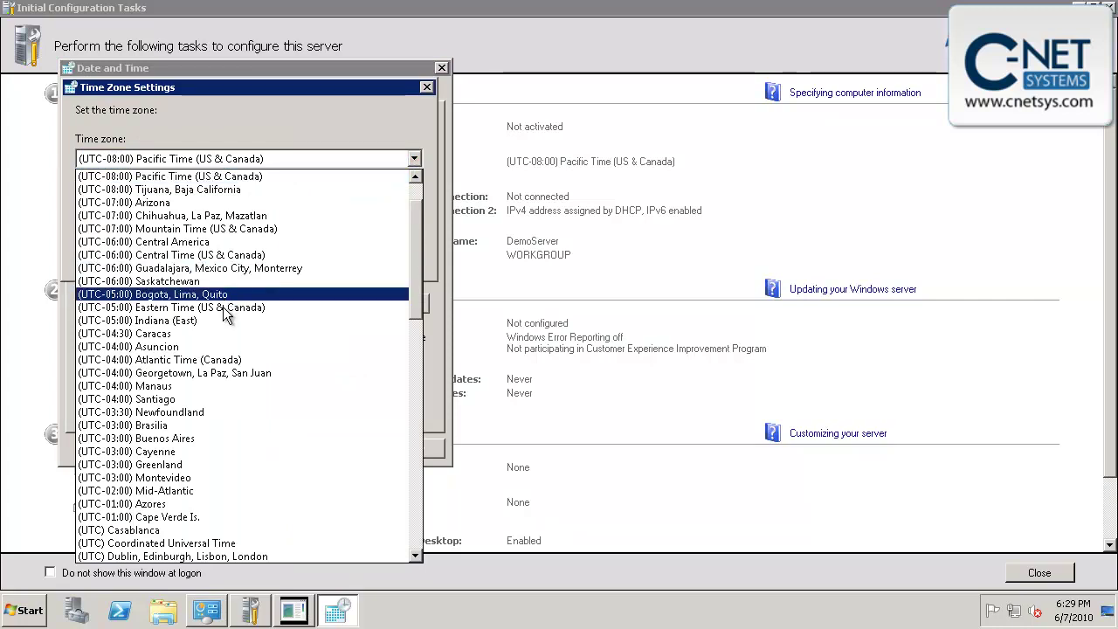
{"action": "left_click", "coordinate": [223, 308]}
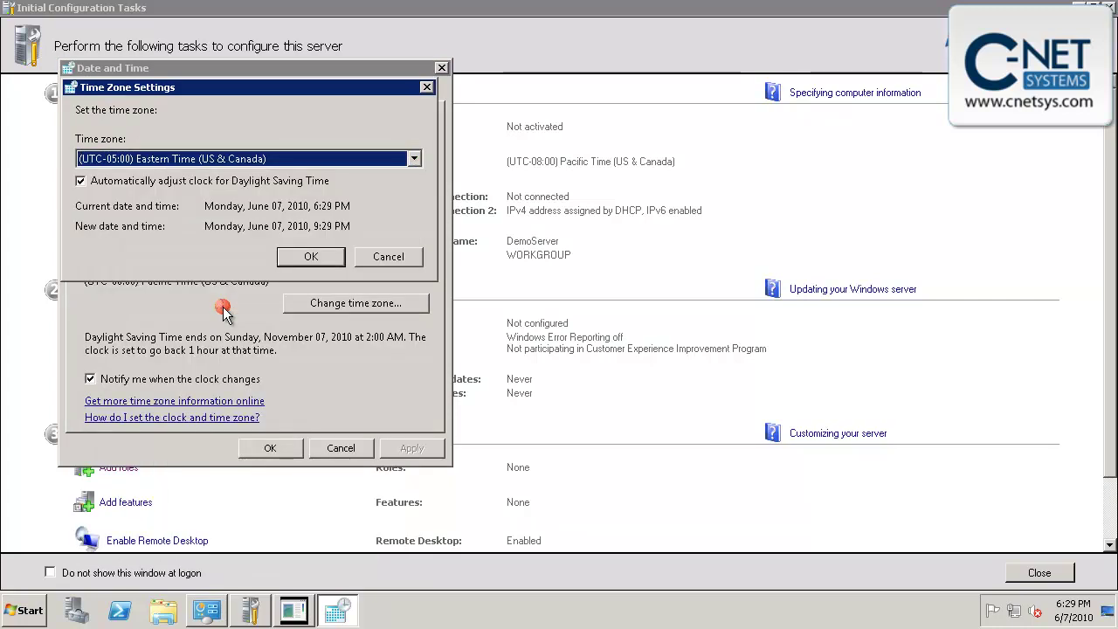
{"action": "left_click", "coordinate": [298, 257]}
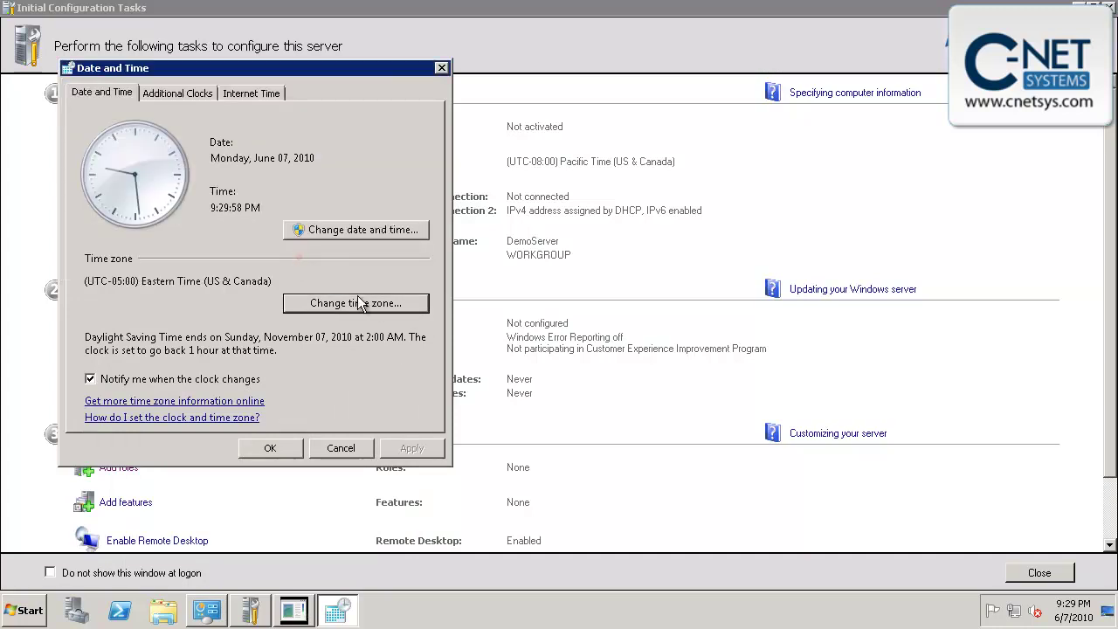
{"action": "left_click", "coordinate": [271, 448]}
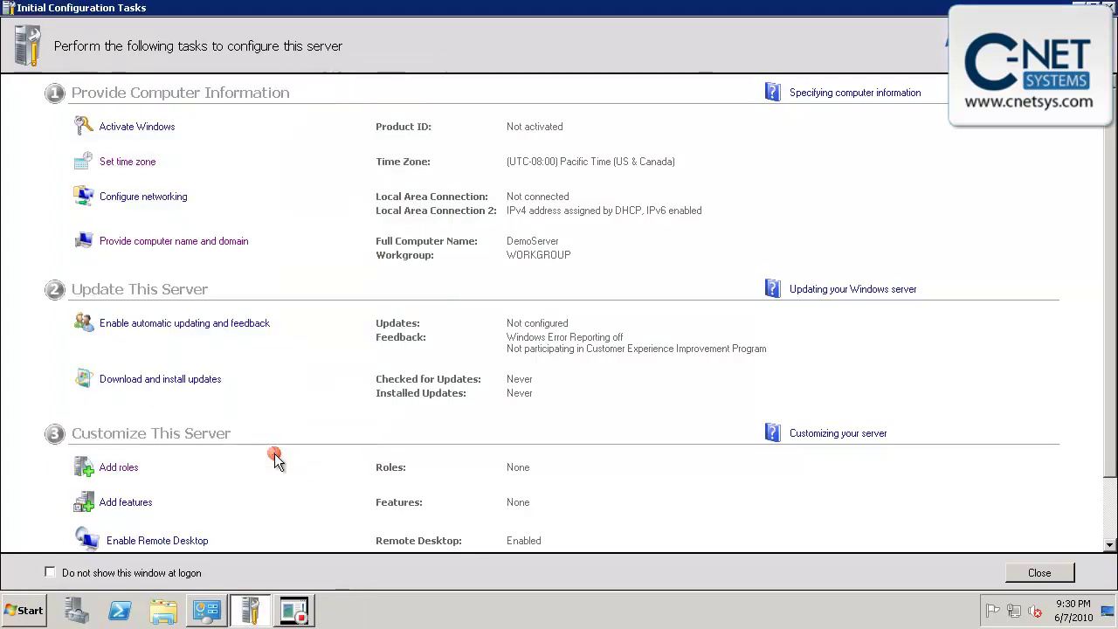
- Open the server's network connections and disable the unplugged Local Area Connection
{"action": "left_click", "coordinate": [146, 199]}
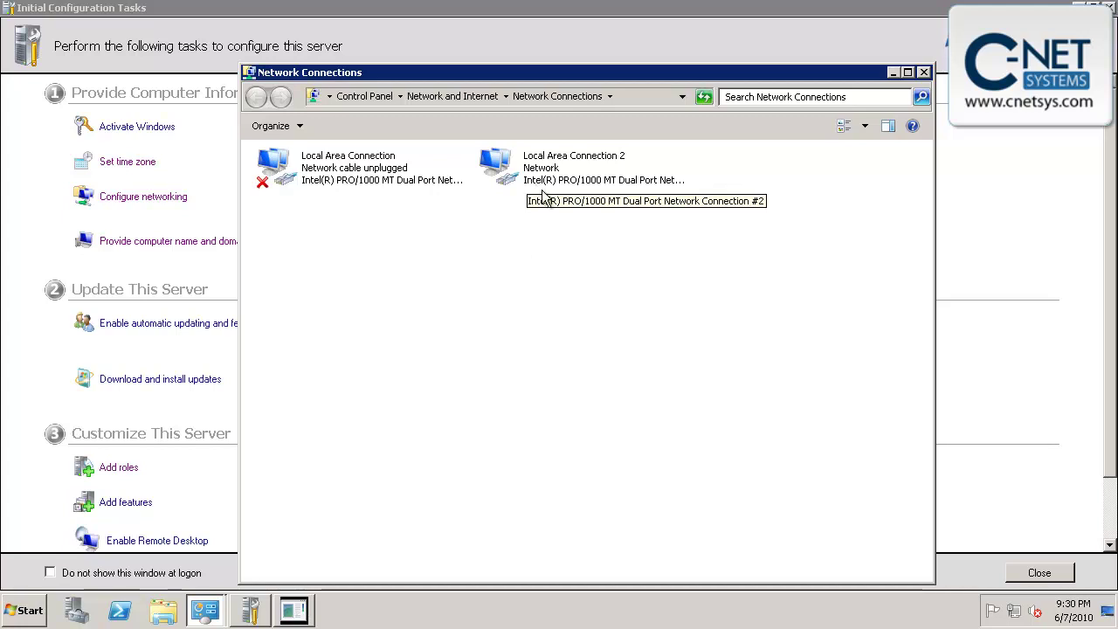
{"action": "right_click", "coordinate": [335, 168]}
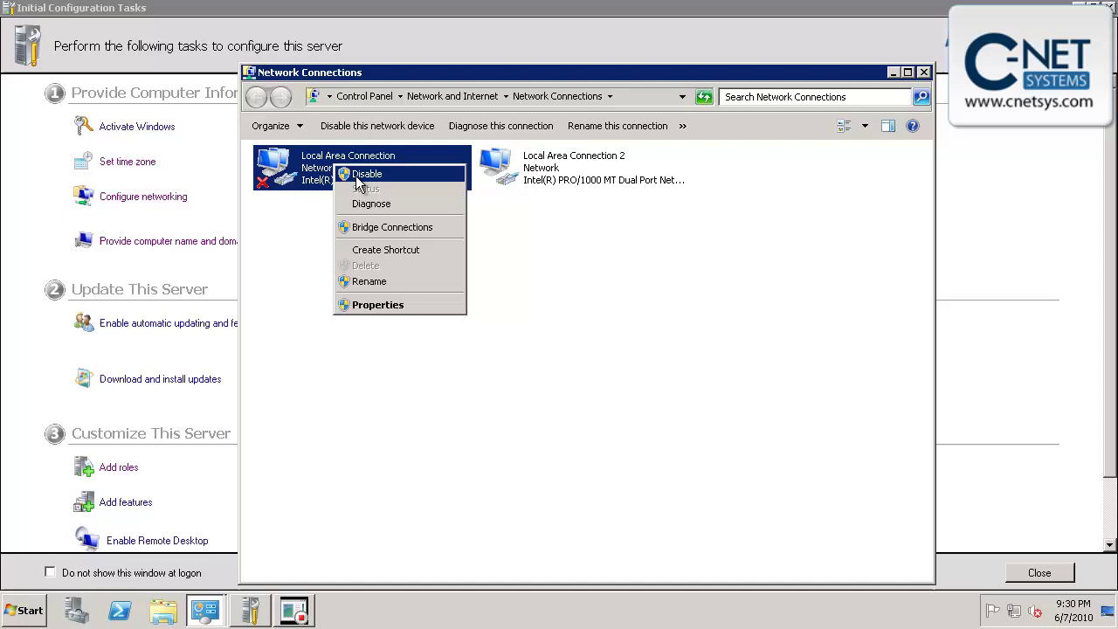
{"action": "left_click", "coordinate": [357, 175]}
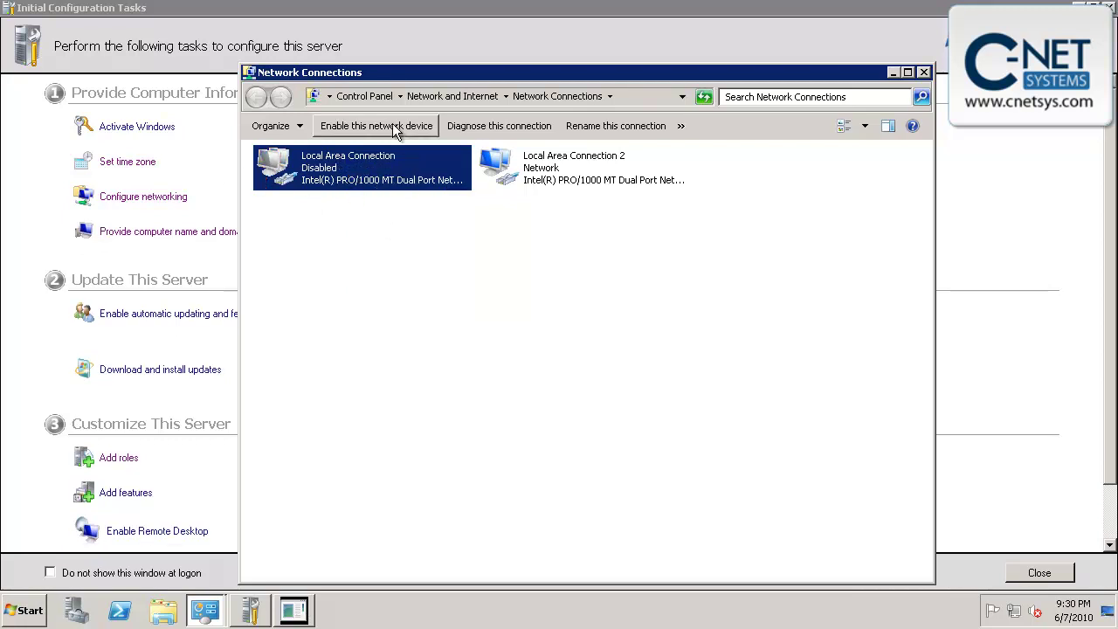
- Give Local Area Connection 2 the static IPv4 address 10.0.1.230 with subnet mask 255.255.255.0 and default gateway 10.0.1.1
{"action": "right_click", "coordinate": [543, 166]}
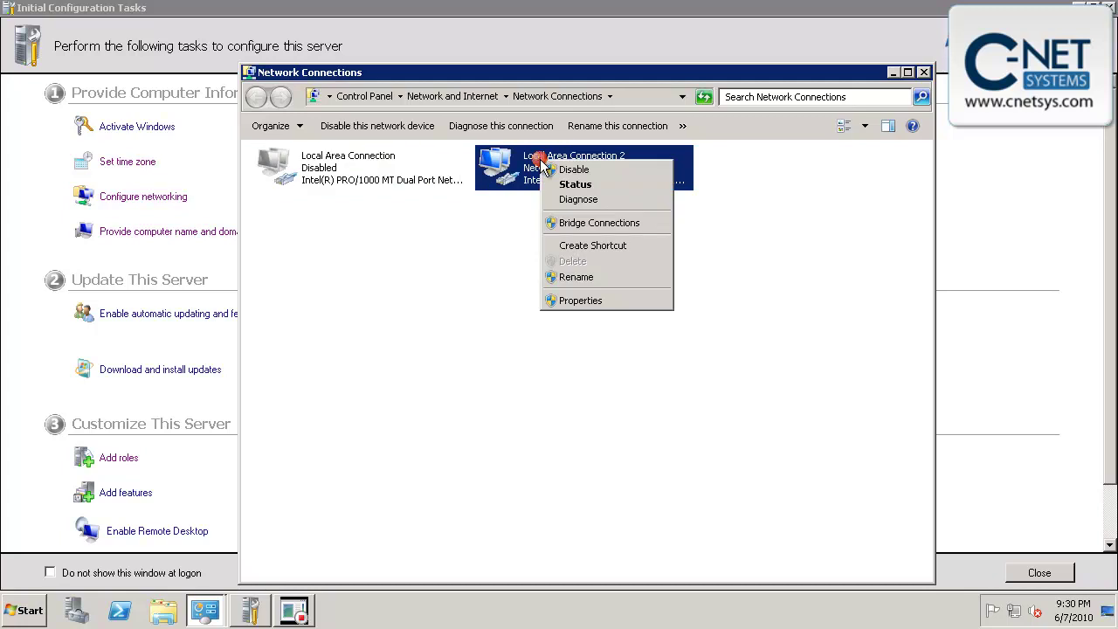
{"action": "left_click", "coordinate": [576, 302]}
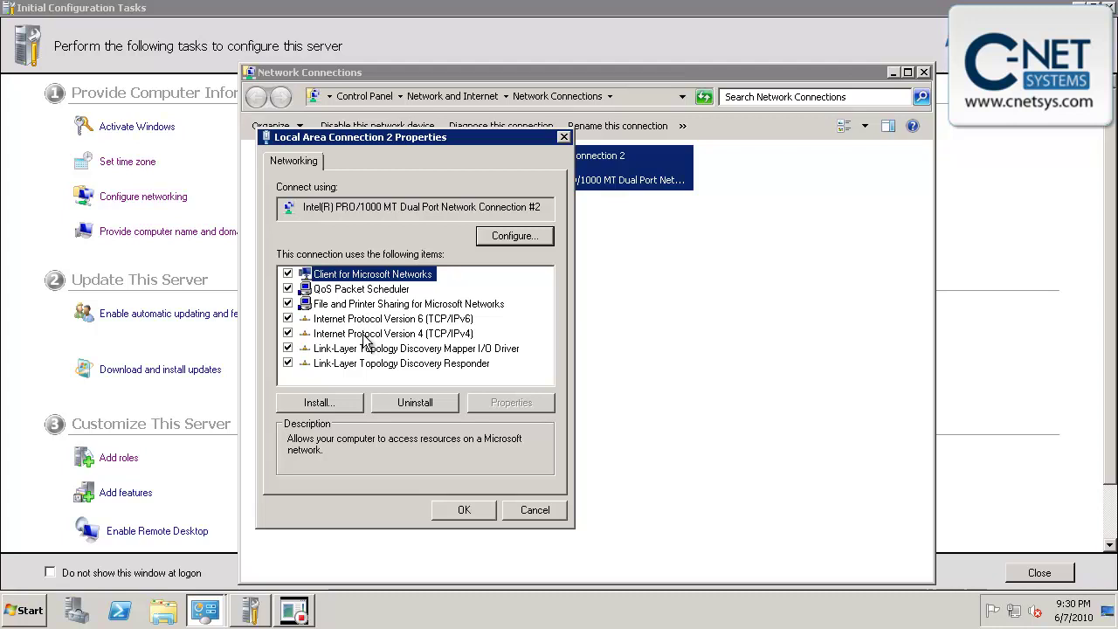
{"action": "double_click", "coordinate": [360, 333]}
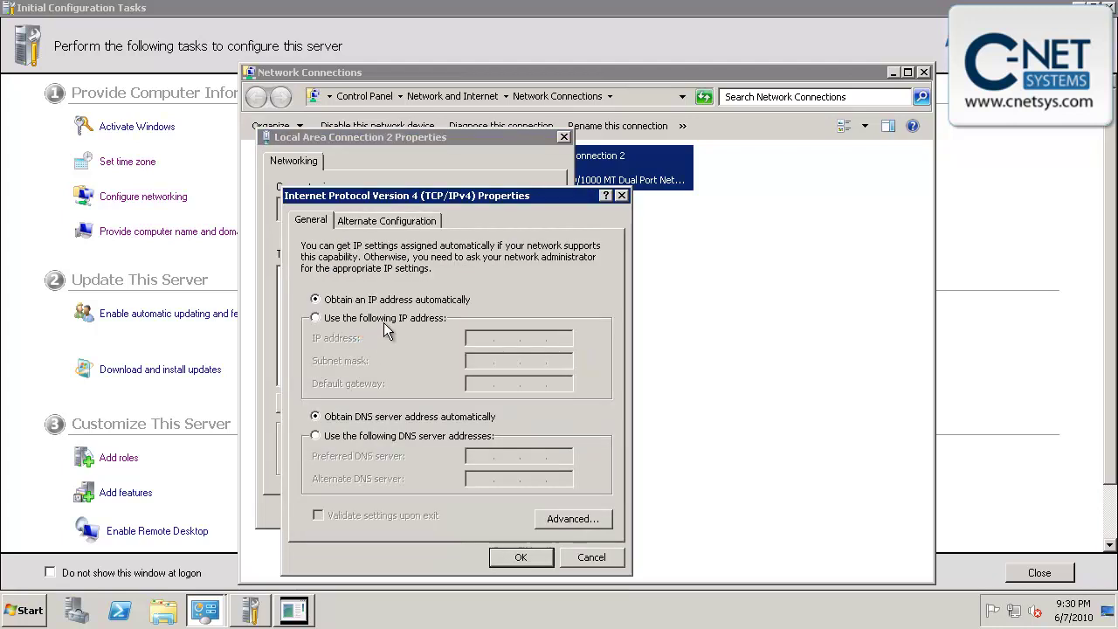
{"action": "left_click", "coordinate": [384, 319]}
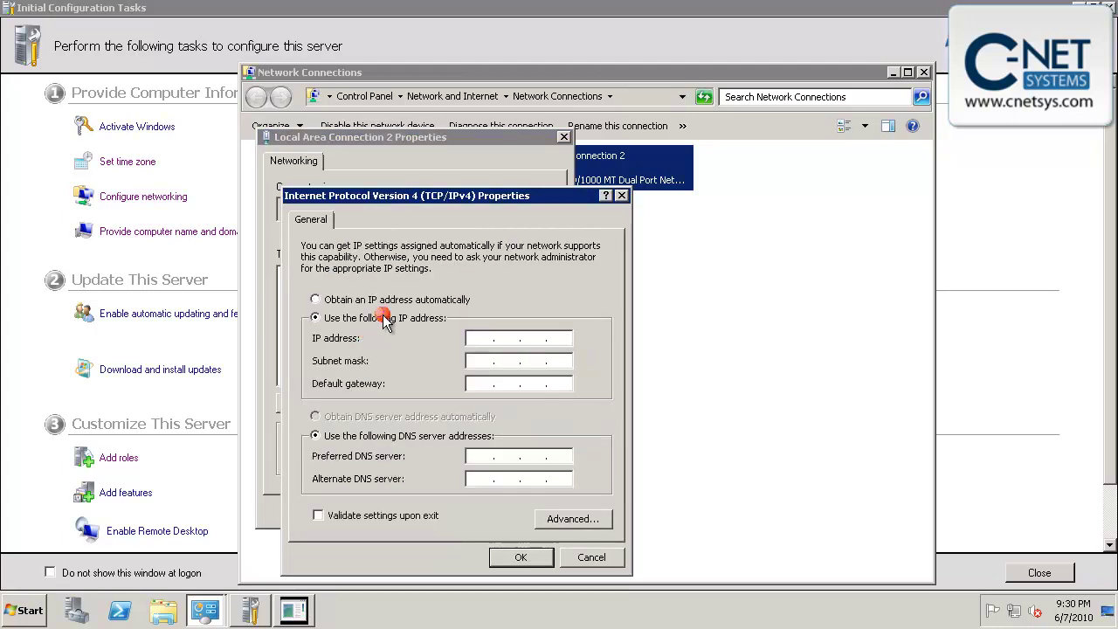
{"action": "left_click", "coordinate": [480, 334]}
{"action": "type", "text": "10 . "}
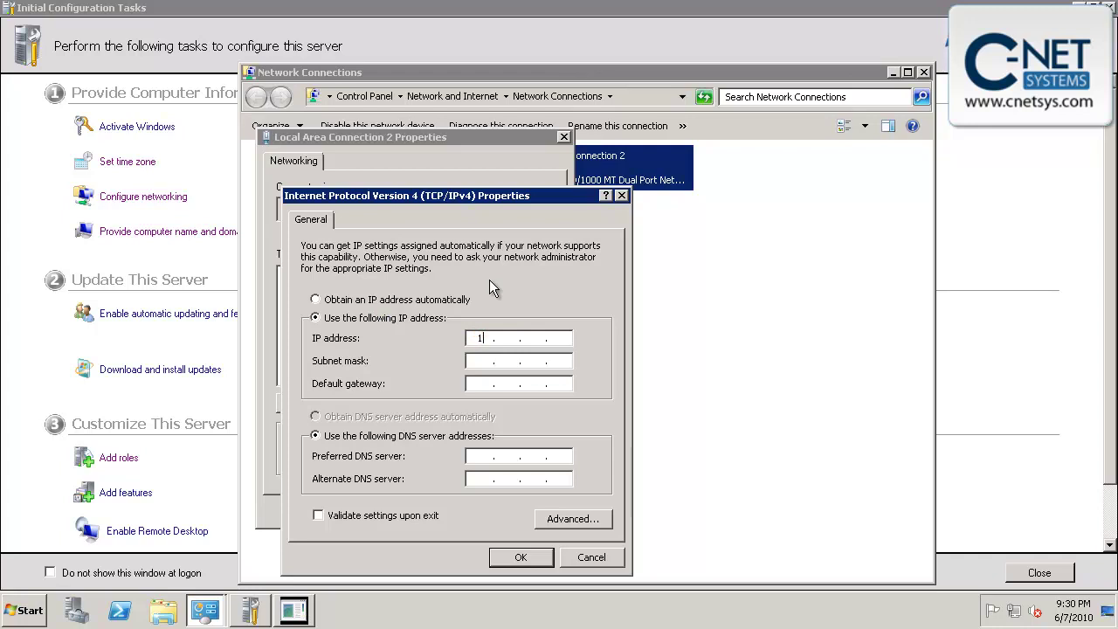
{"action": "type", "text": "0 . 1 .230"}
{"action": "key", "text": "Tab"}
{"action": "type", "text": "255.225255"}
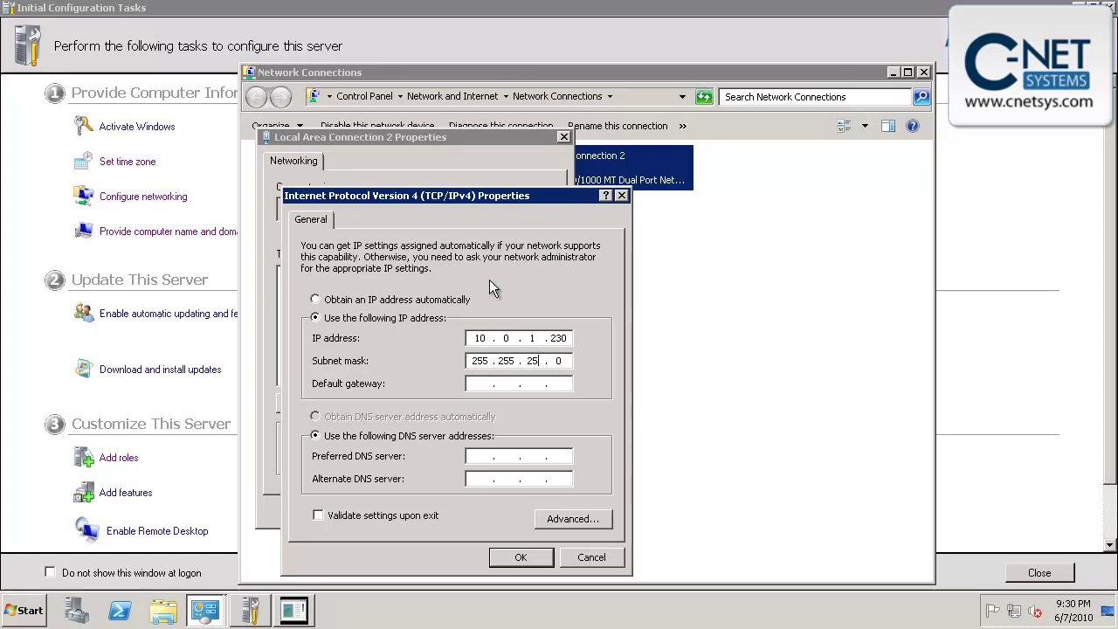
{"action": "key", "text": "Tab"}
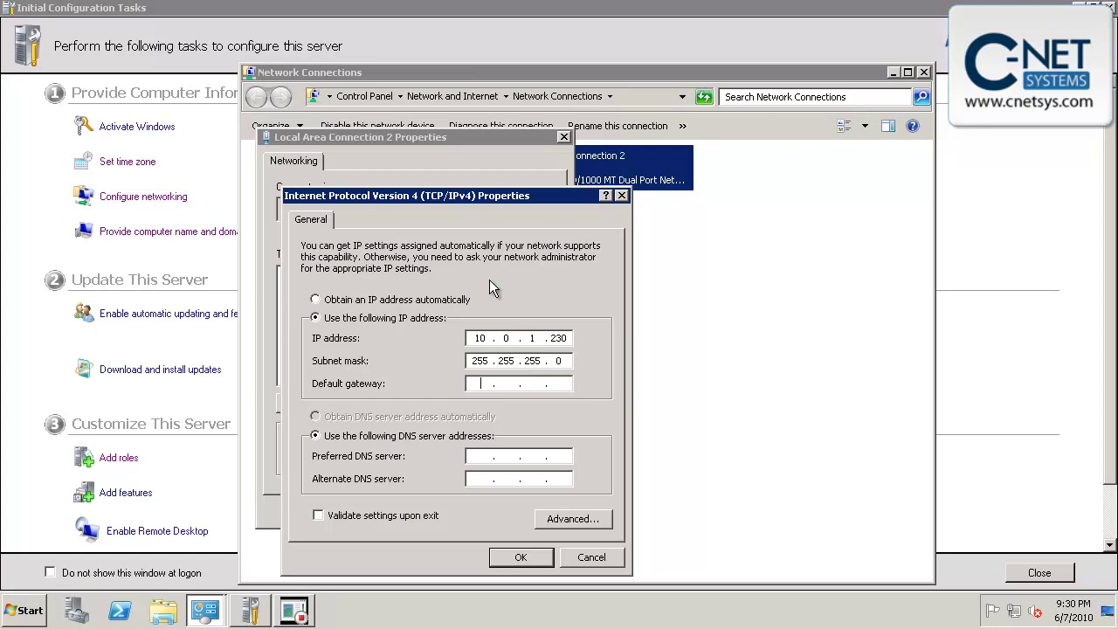
{"action": "type", "text": "10.0.1.1"}
{"action": "key", "text": "Tab"}
{"action": "key", "text": "Tab"}
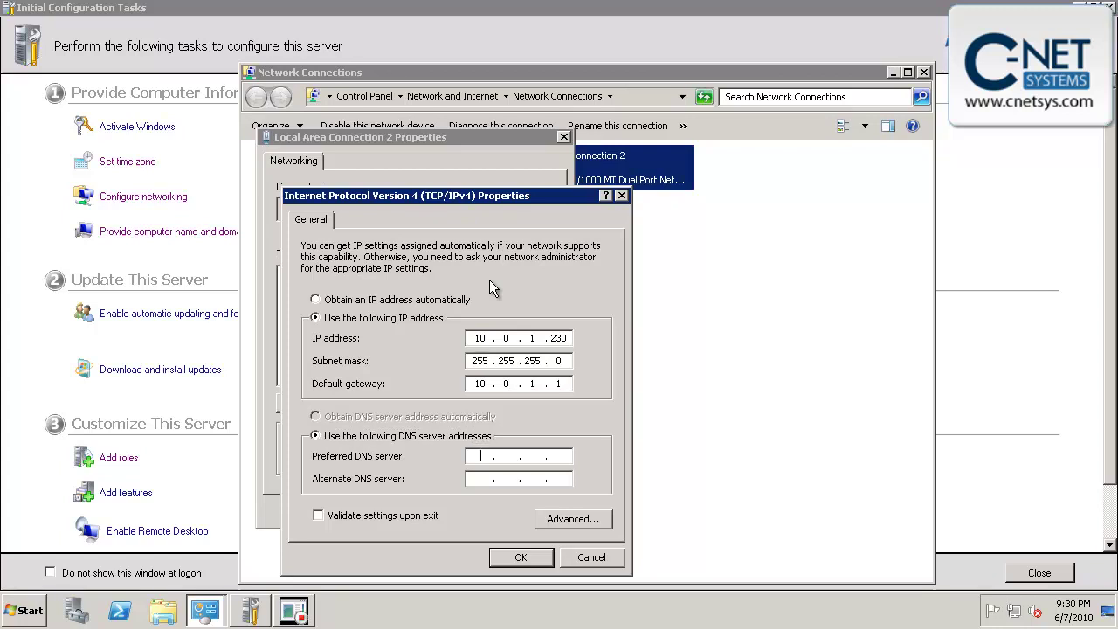
- Set the preferred DNS server to 10.0.1.230, then save the connection's settings and close the network and initial configuration windows
{"action": "type", "text": "10 "}
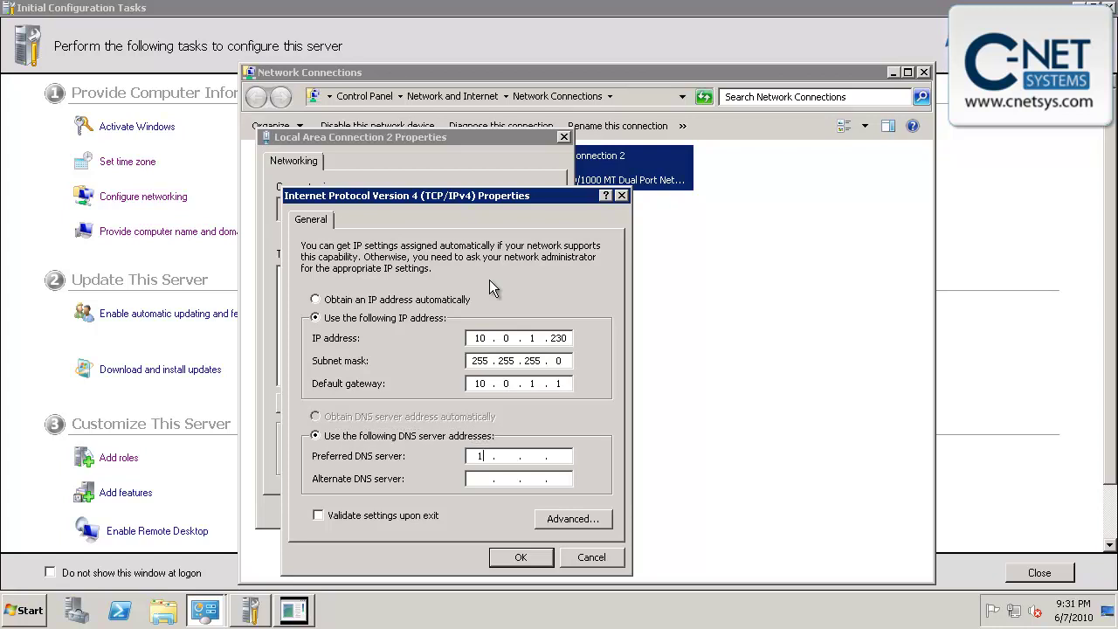
{"action": "type", "text": ". 0 . 1 ."}
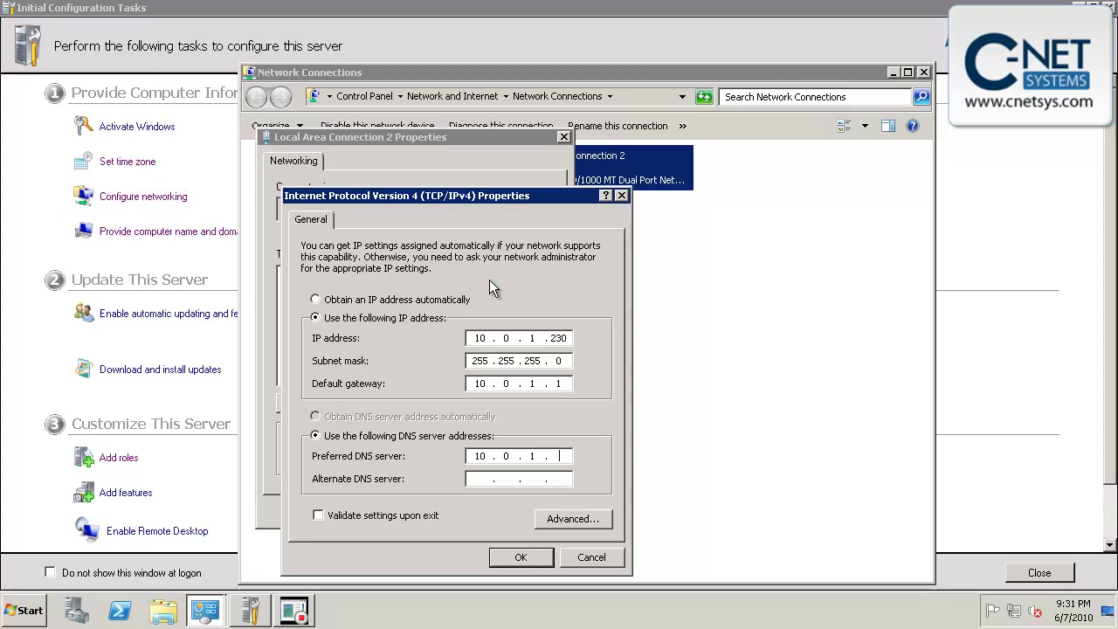
{"action": "type", "text": "230"}
{"action": "left_click", "coordinate": [529, 560]}
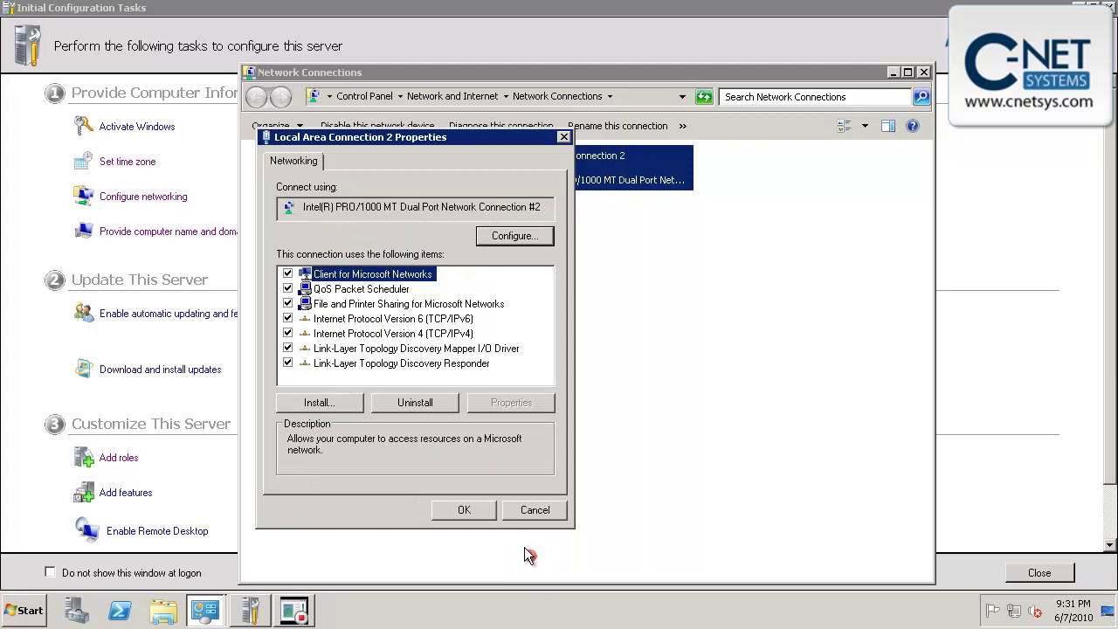
{"action": "left_click", "coordinate": [447, 513]}
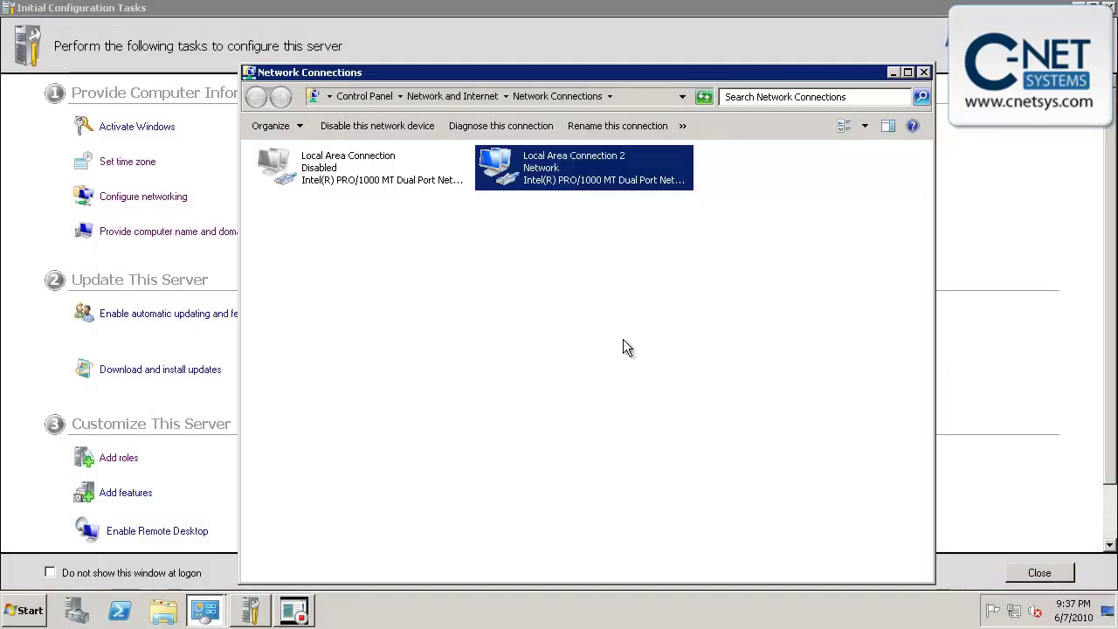
{"action": "left_click", "coordinate": [924, 72]}
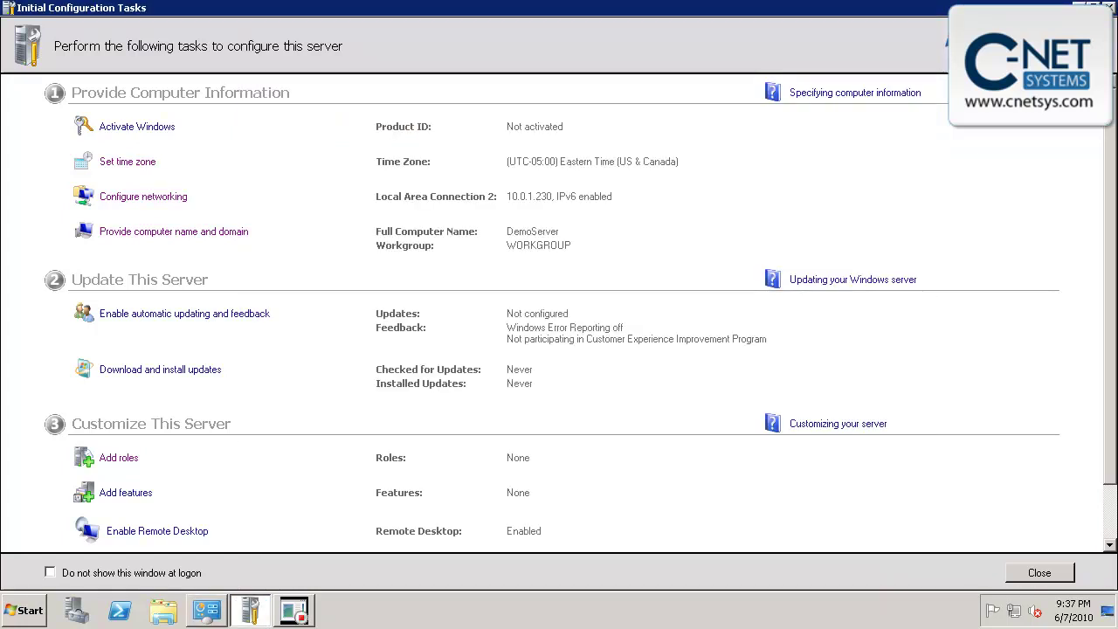
{"action": "left_click", "coordinate": [1107, 6]}
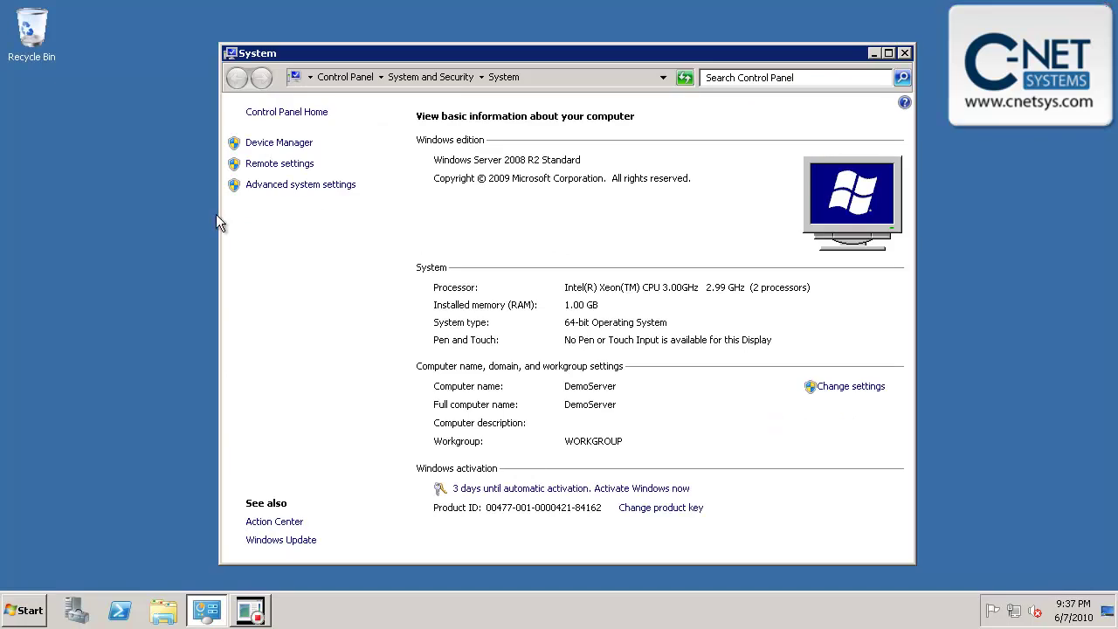